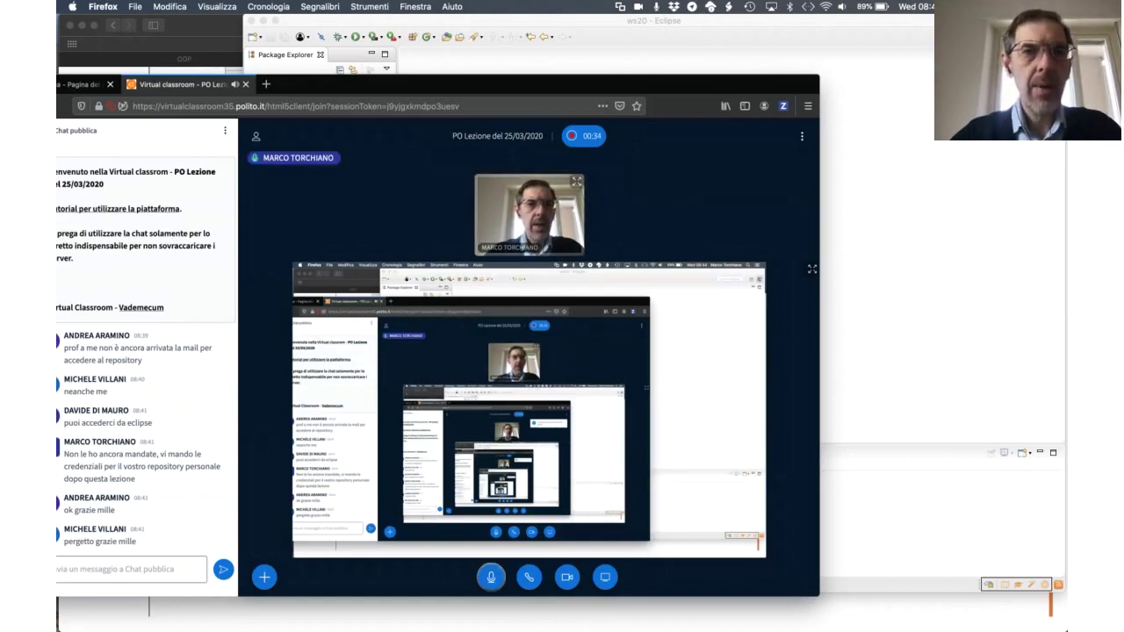
Step: Bring the Eclipse workspace with PrimoProgetto, Ricevute and SlideSamples to the front
key("super+Tab")
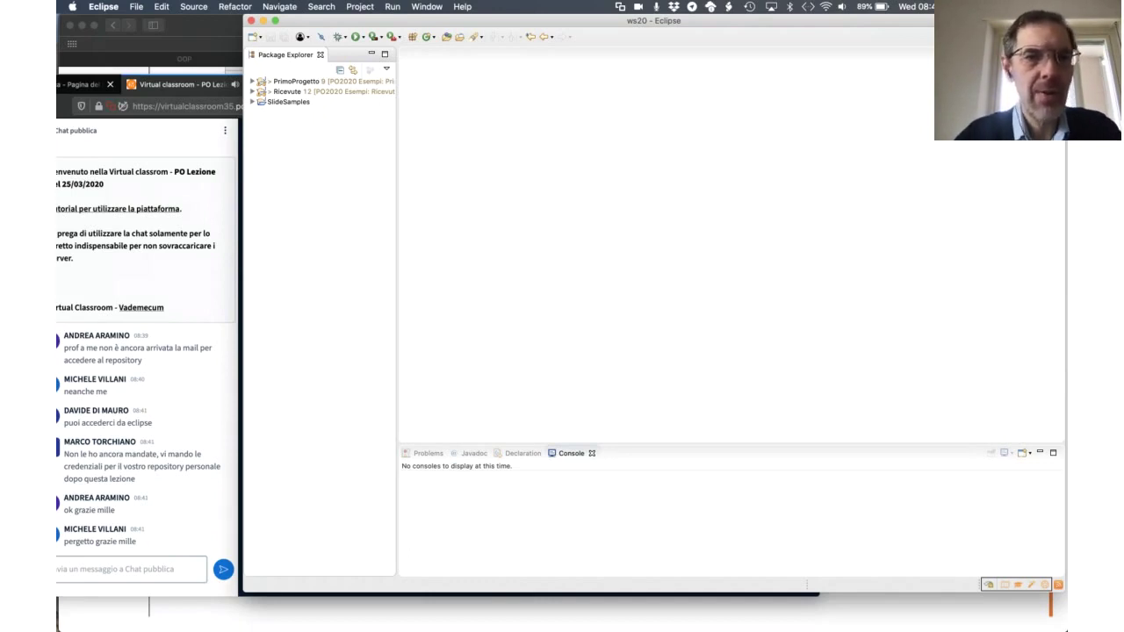
Step: Switch to Safari and scroll the SVN-in-Eclipse guide to the sample SVN account e-mail
key("super+Tab")
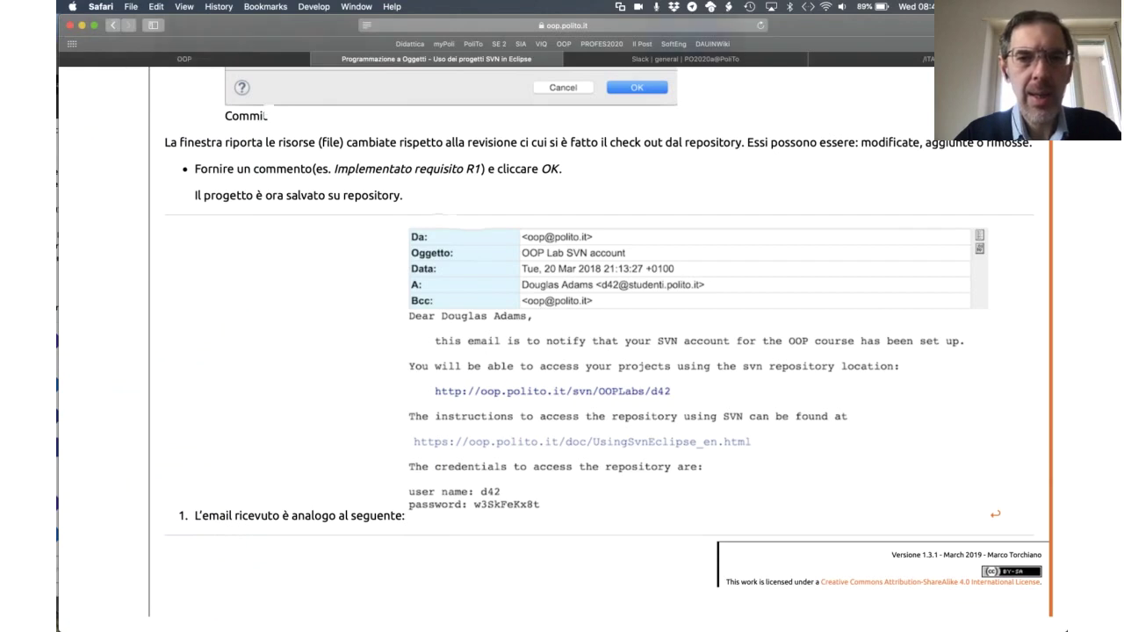
scroll(1065, 630, "up", 3)
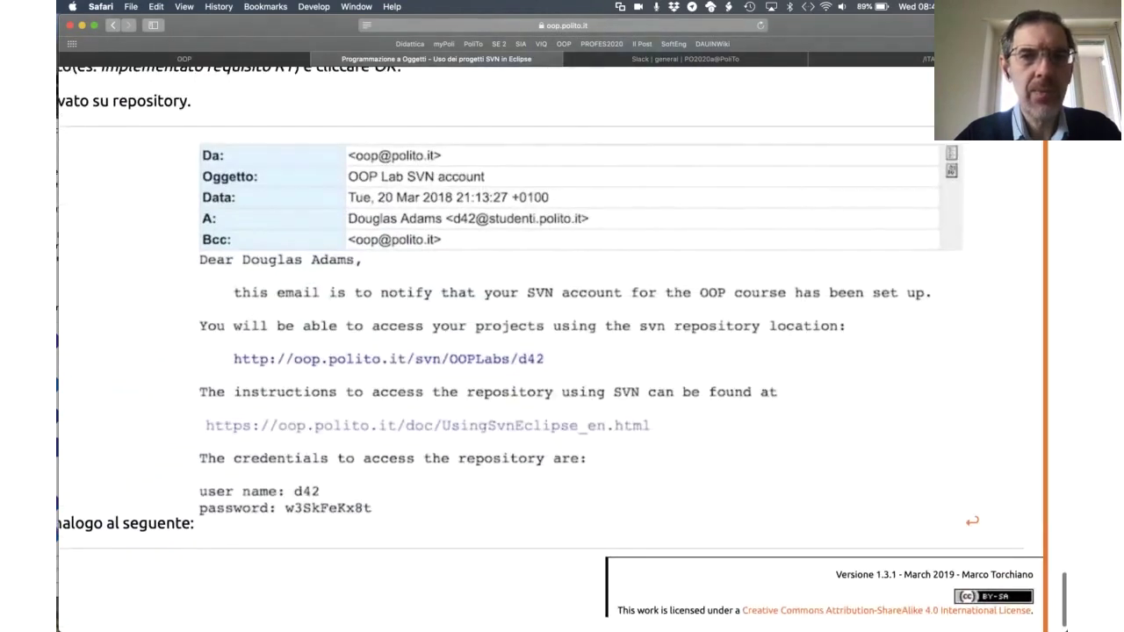
scroll(1064, 629, "up", 1)
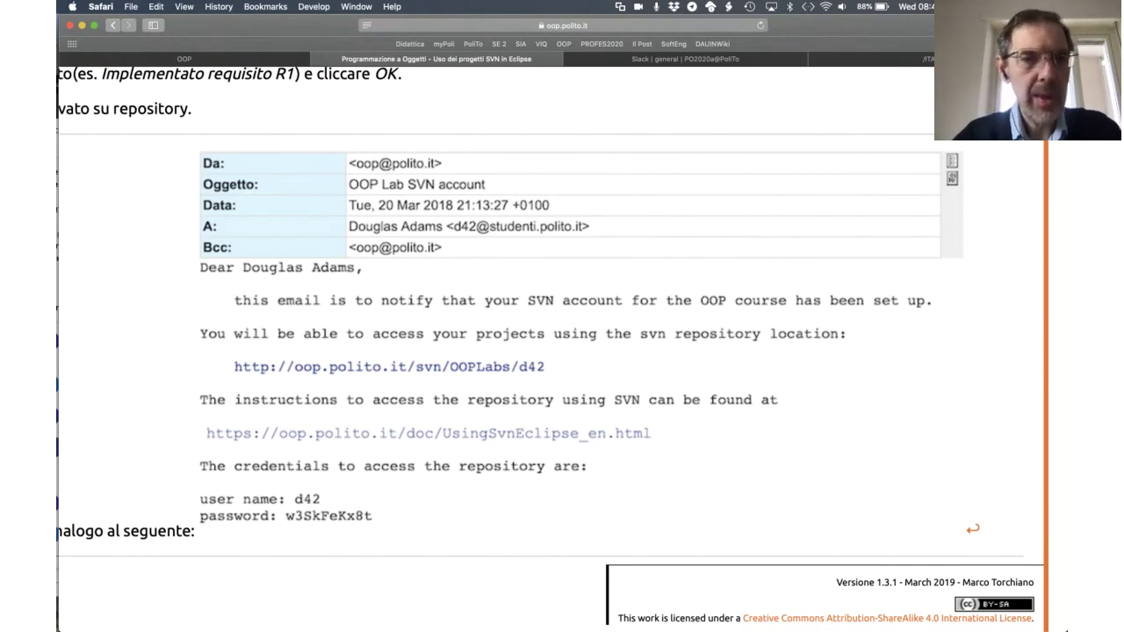
Step: Clear the public chat history in the BigBlueButton virtual classroom
key("super+Tab")
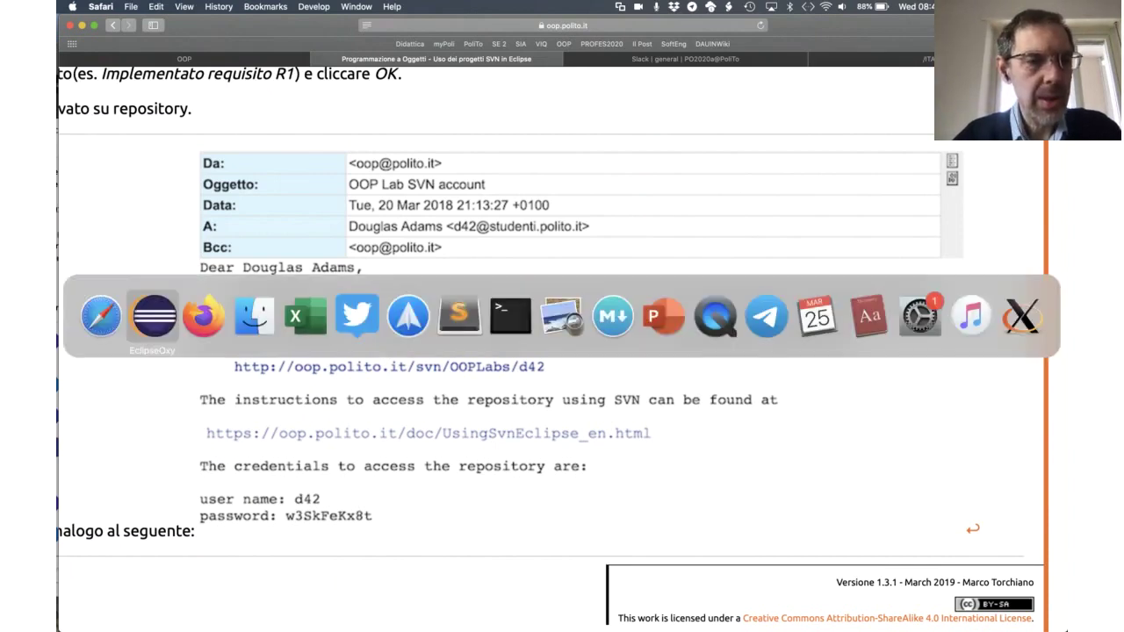
key("super+Tab")
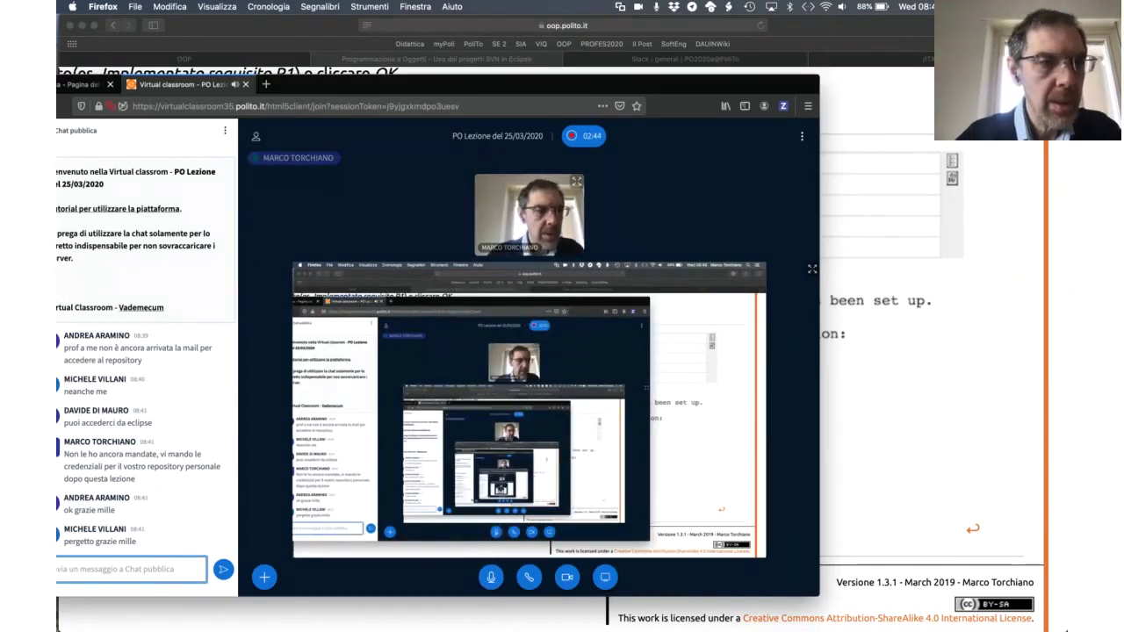
left_click(225, 130)
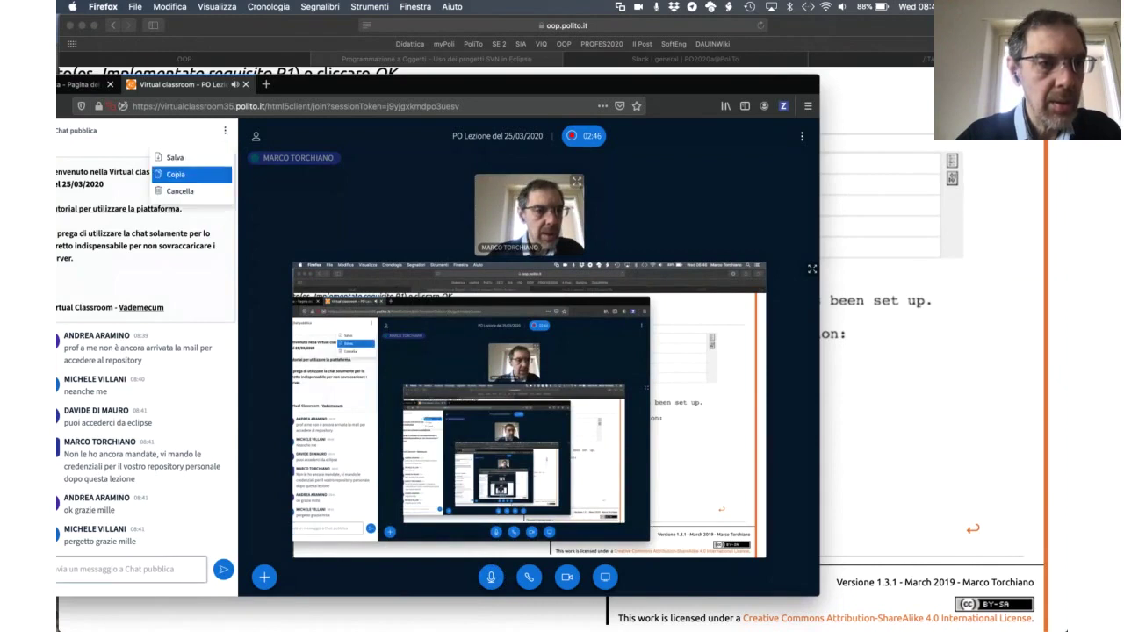
key("Down")
key("Down")
key("Return")
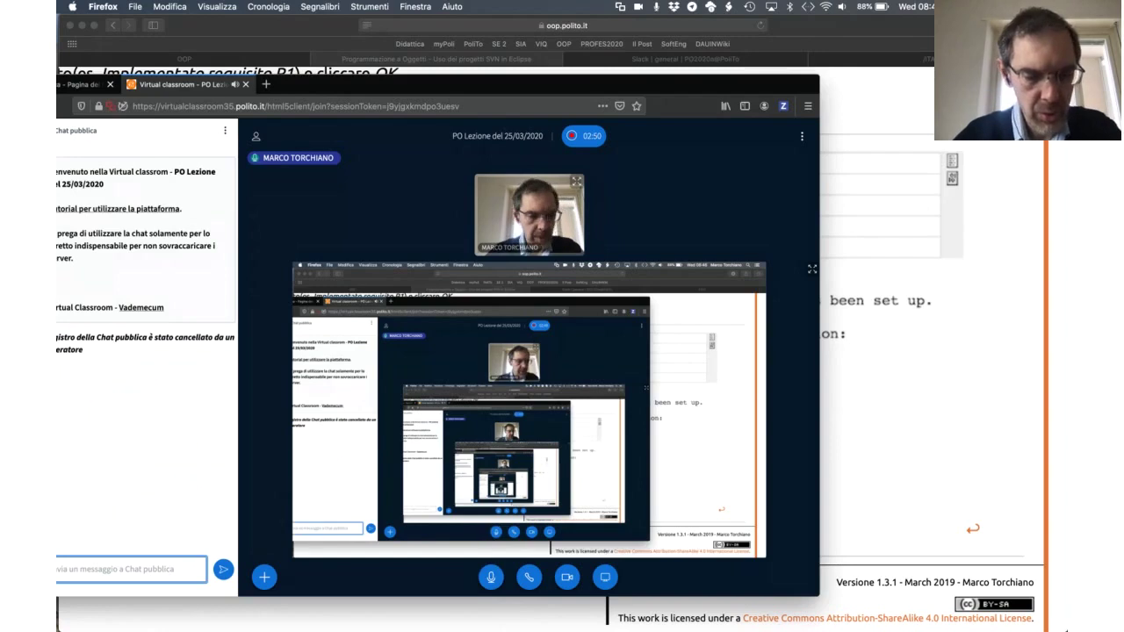
Step: Remove the pasted OOP_LAB_Phonebook/ text from the chat box and return to the SVN /ITA1 listing
type("OP_LAB_Phonebook/")
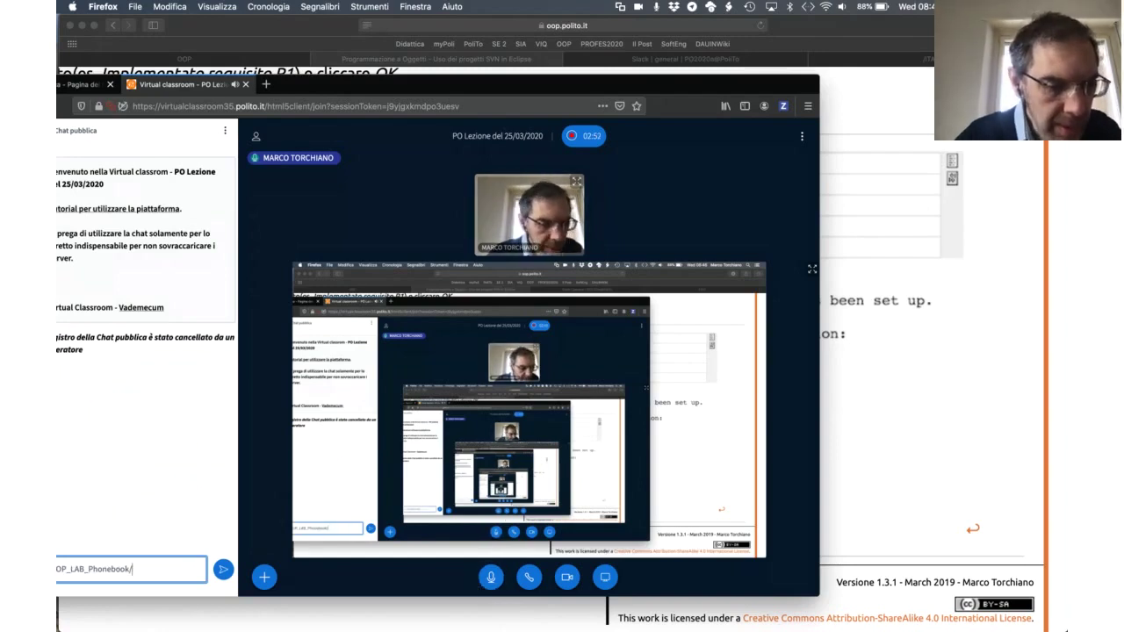
key("super+a")
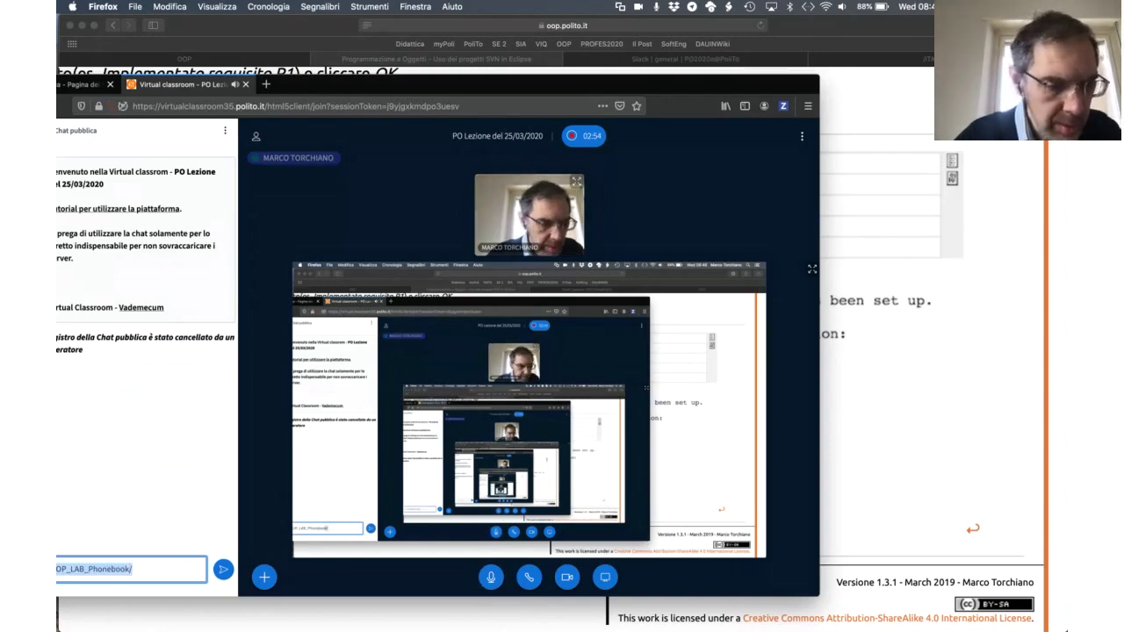
key("BackSpace")
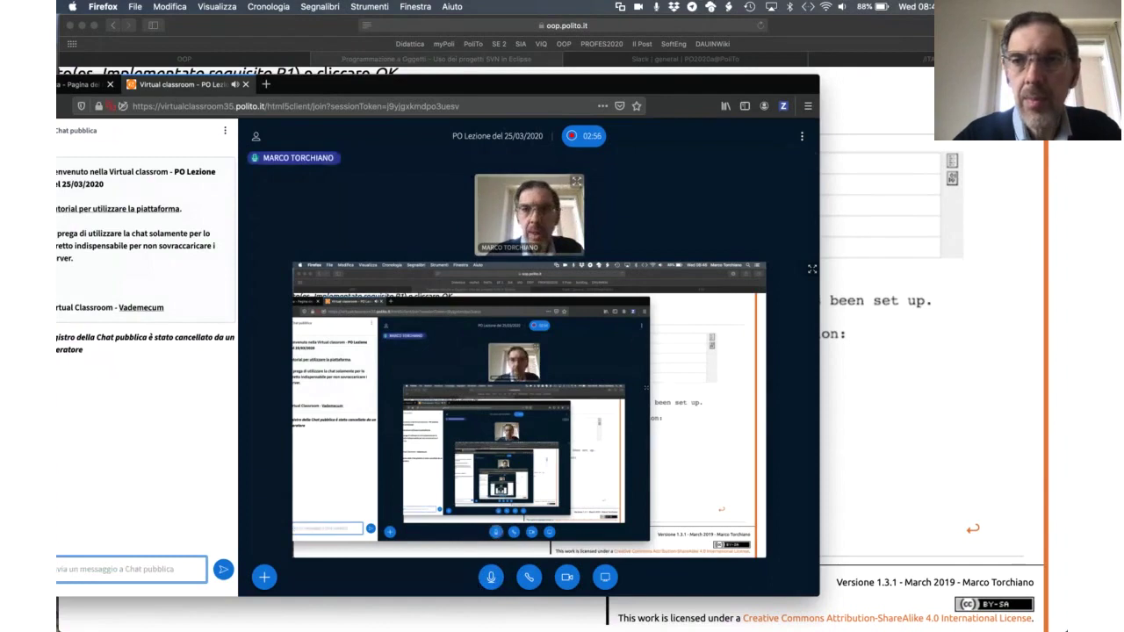
key("super+Tab")
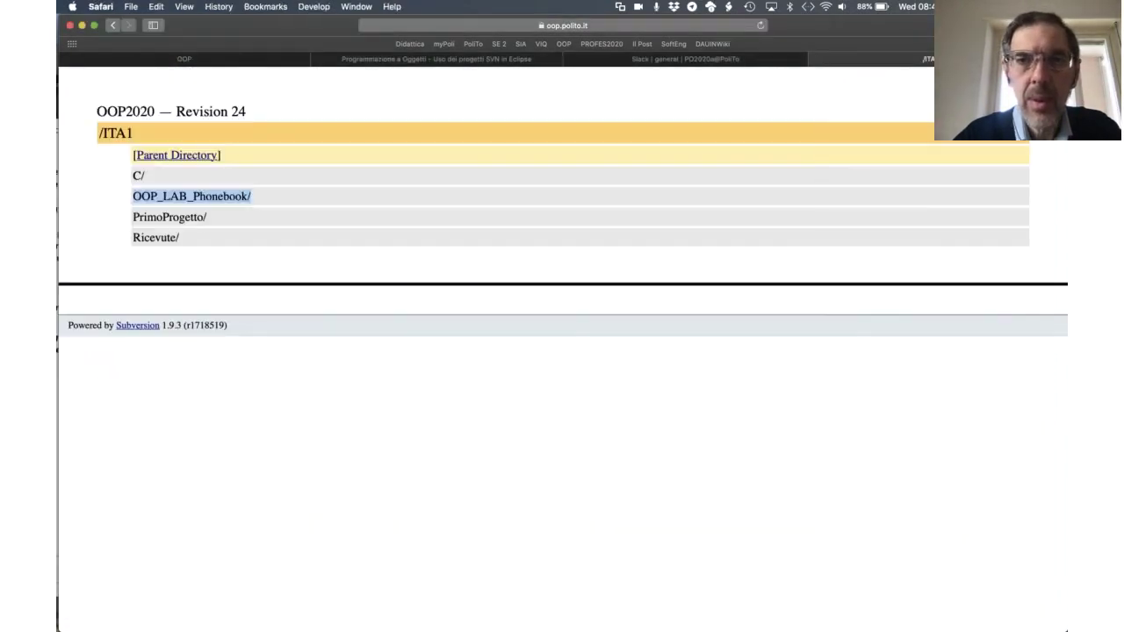
key("super+l")
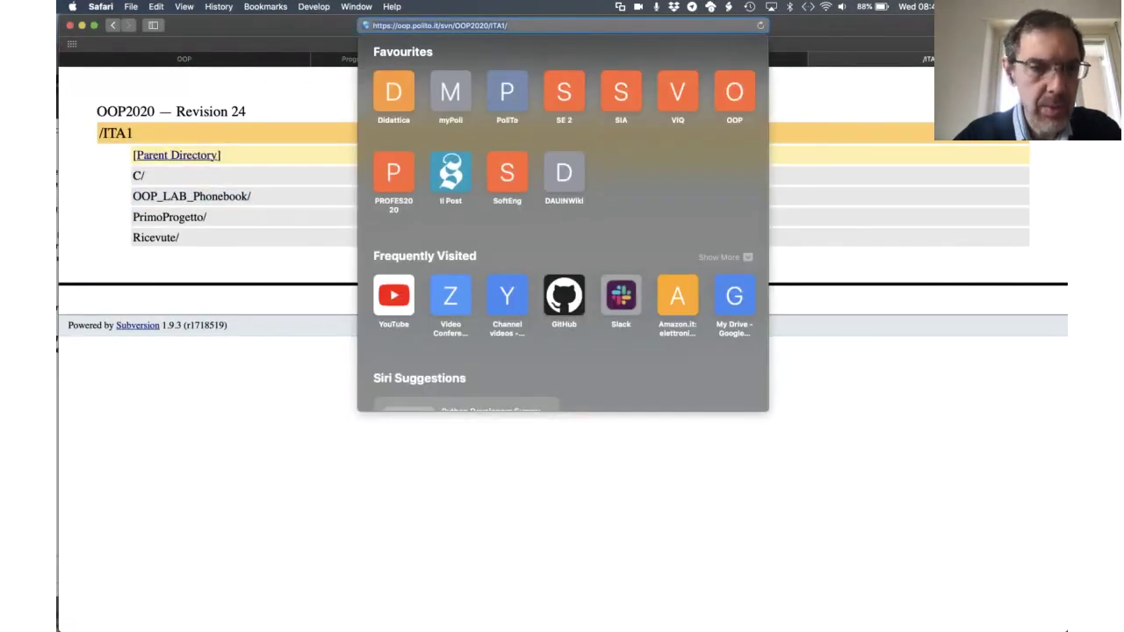
key("super+Tab")
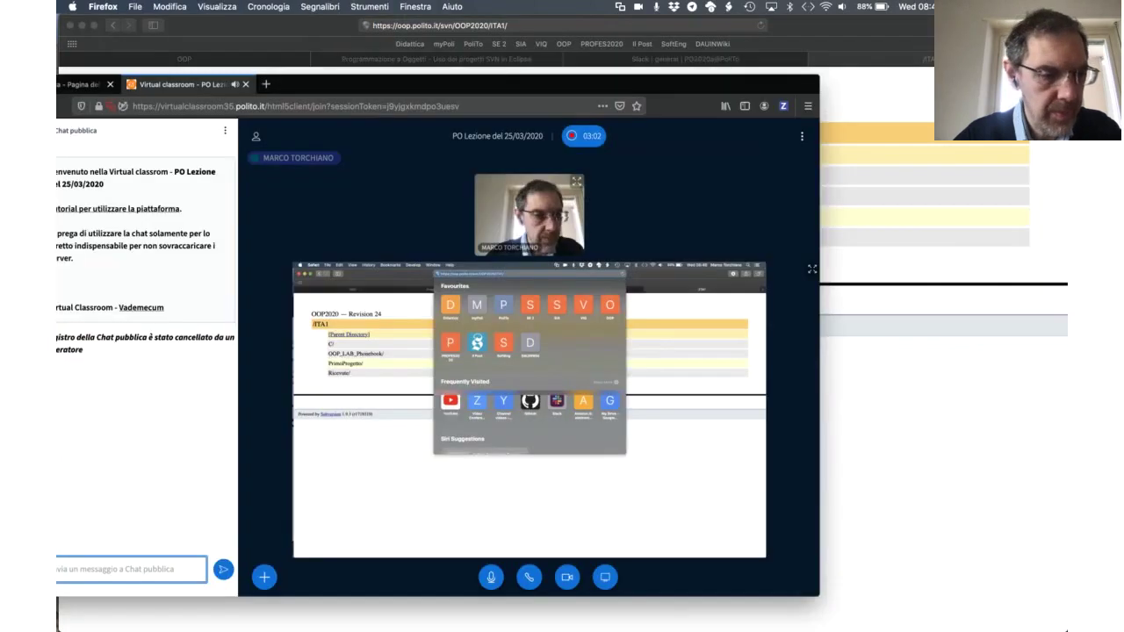
type("https://oop.polito.it/svn/OOP2020/ITA1/")
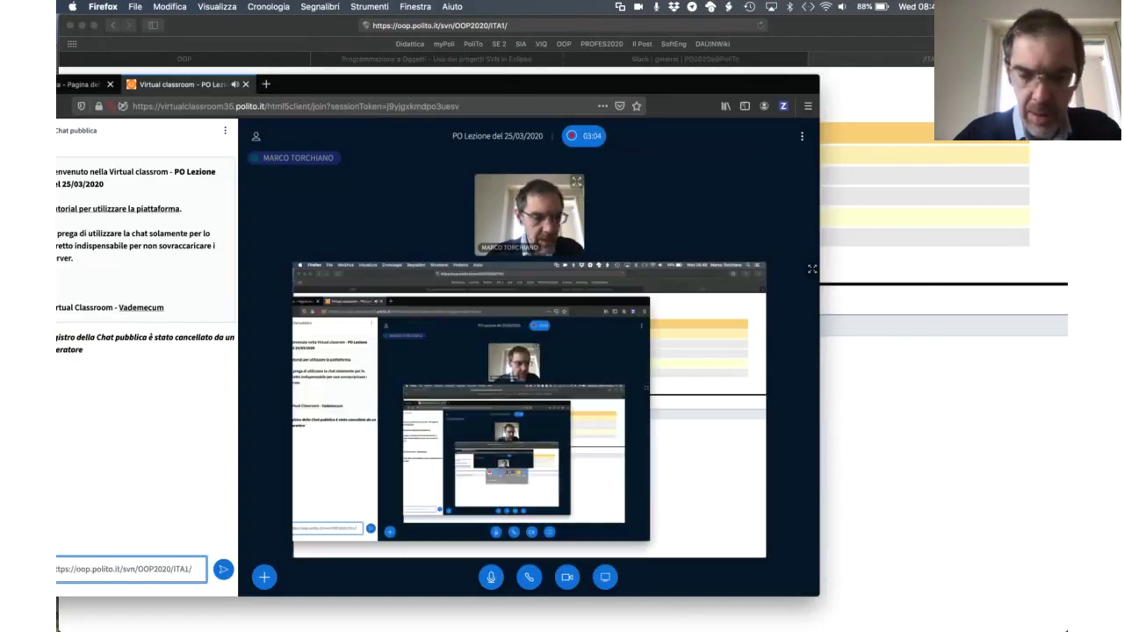
key("Return")
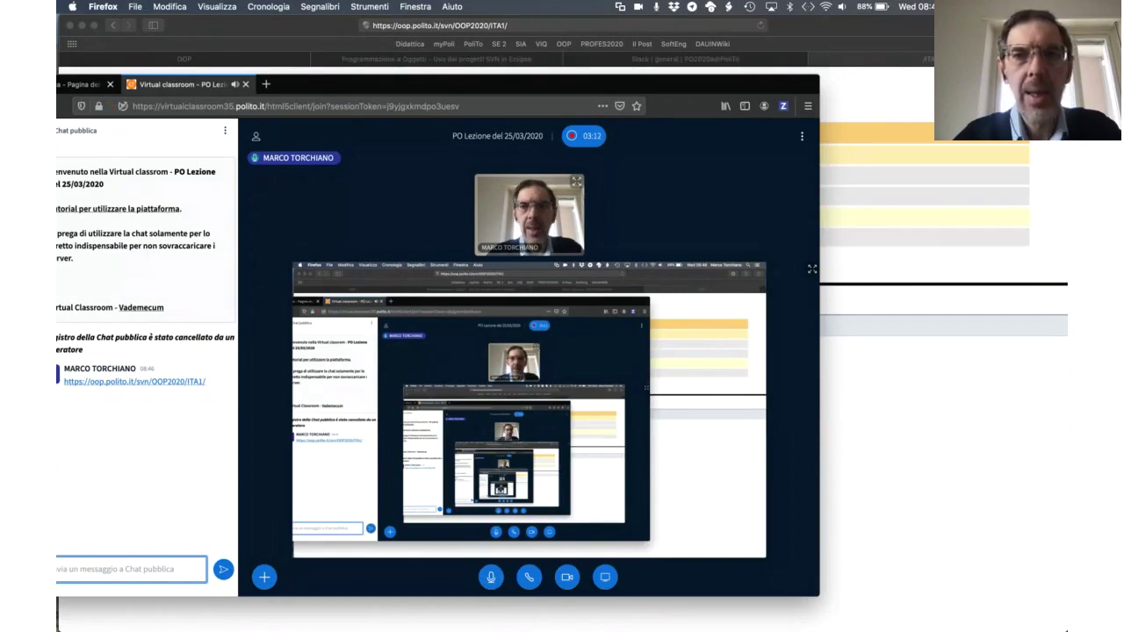
key("super+Tab")
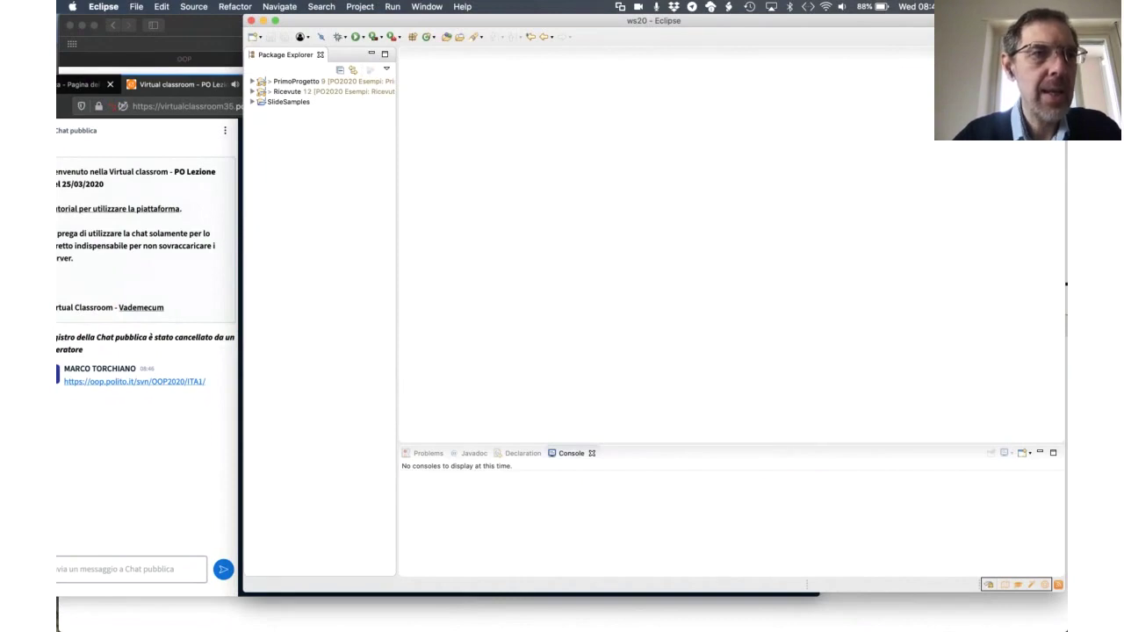
Step: Start a File > Import of SVN > Project from SVN and advance to repository selection
left_click(136, 6)
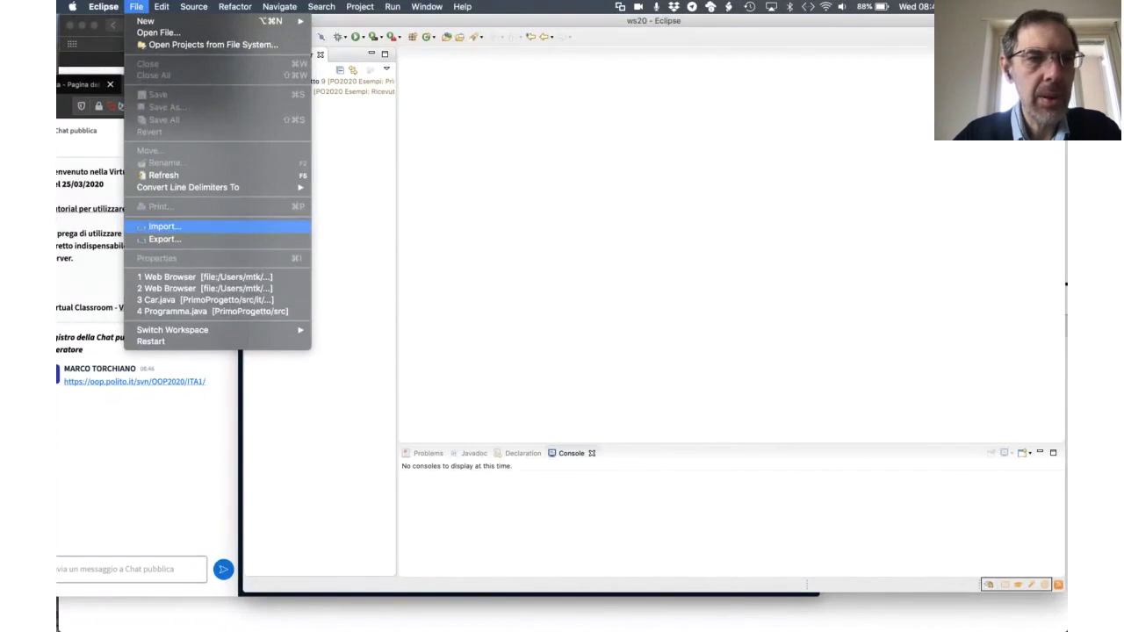
left_click(164, 226)
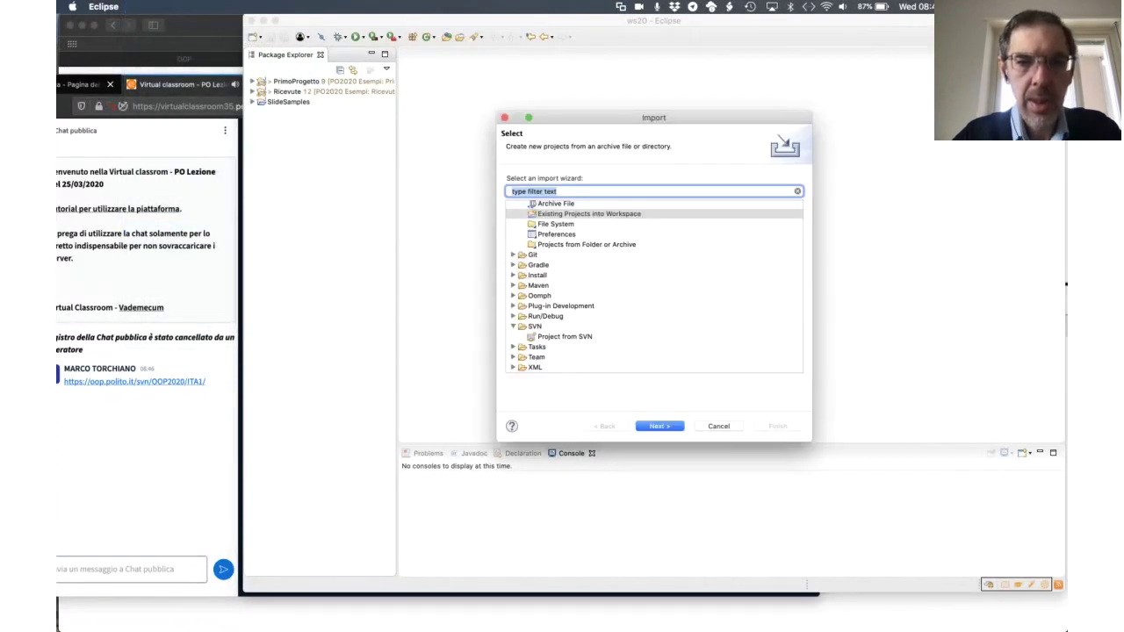
left_click(550, 336)
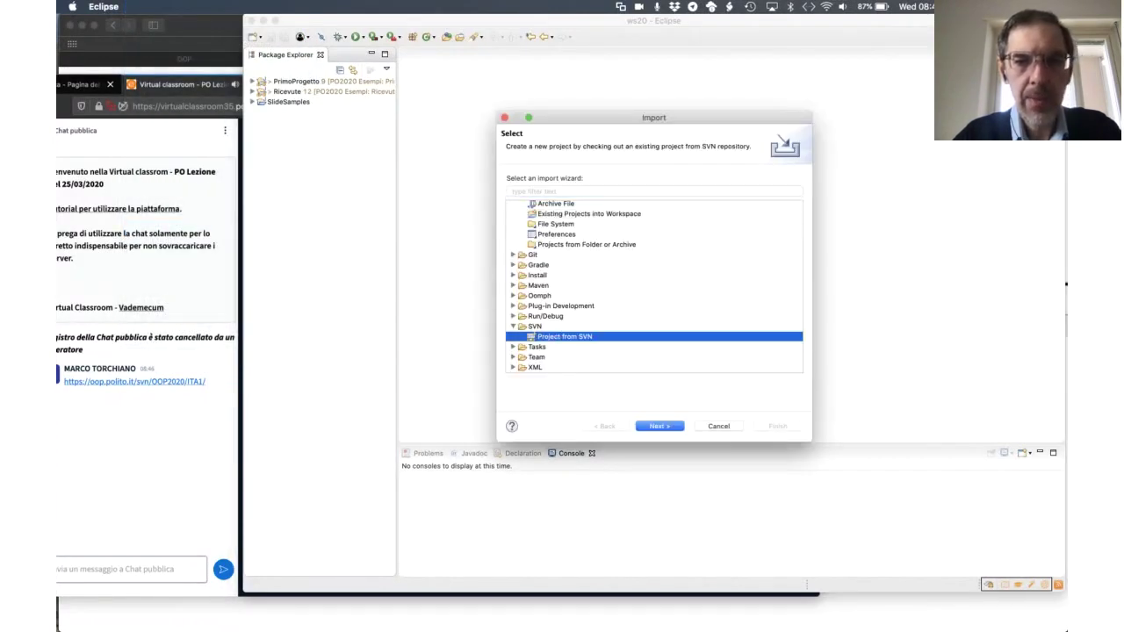
left_click(659, 426)
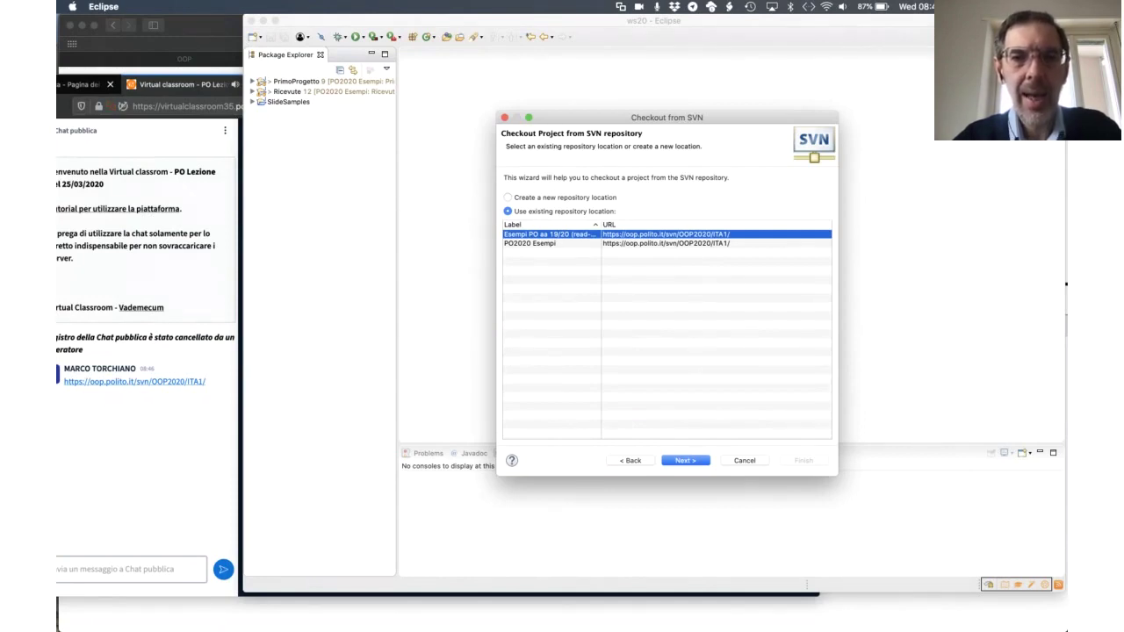
Step: Keep the existing OOP2020/ITA1 repository location and advance to the Select Resource step
left_click(507, 197)
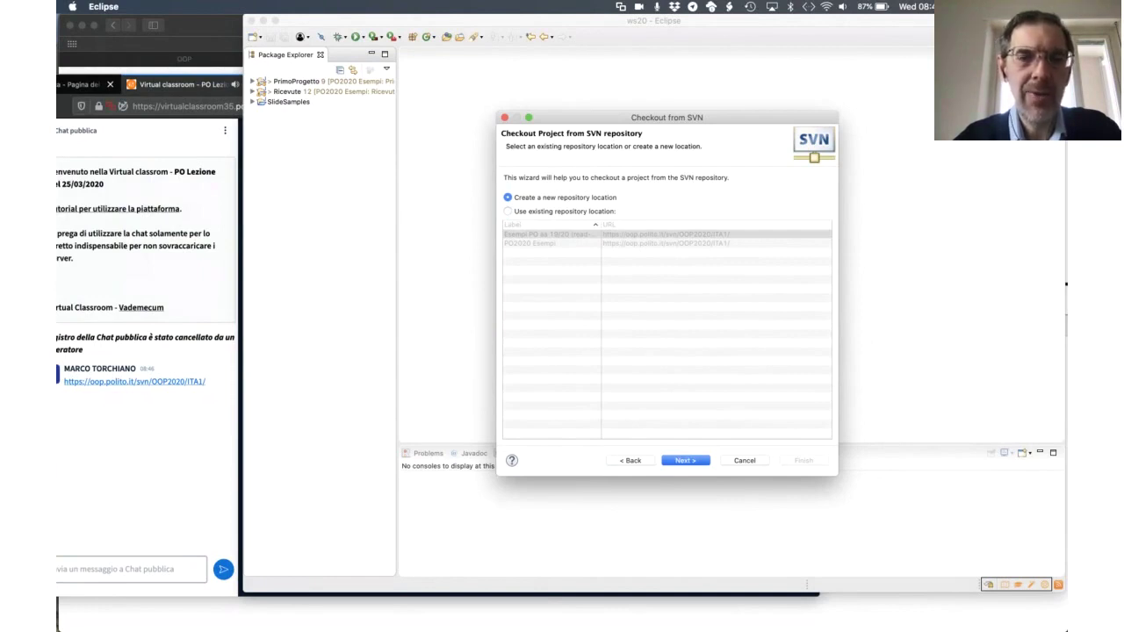
left_click(507, 211)
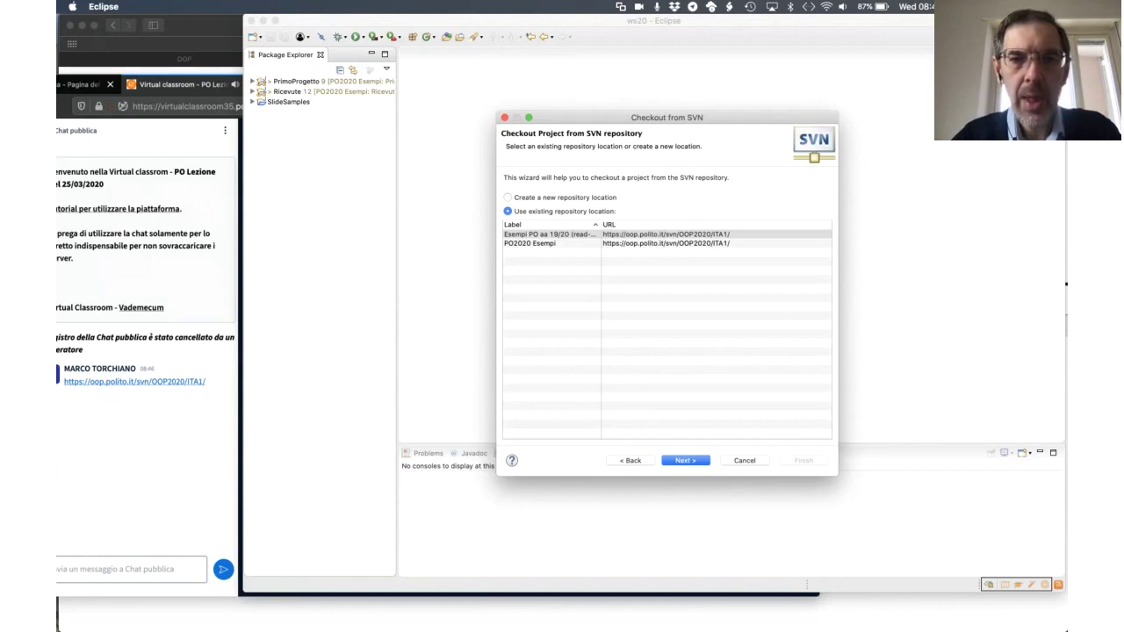
key("Return")
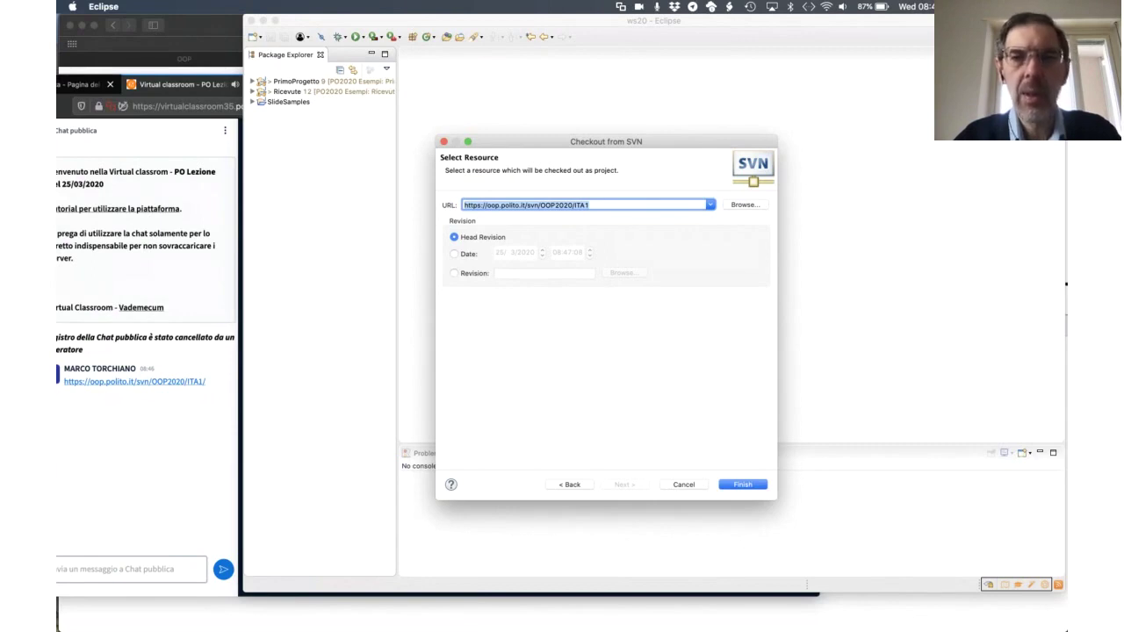
Step: Browse the ITA1 repository to list C, OOP_LAB_Phonebook, PrimoProgetto and Ricevute
key("Return")
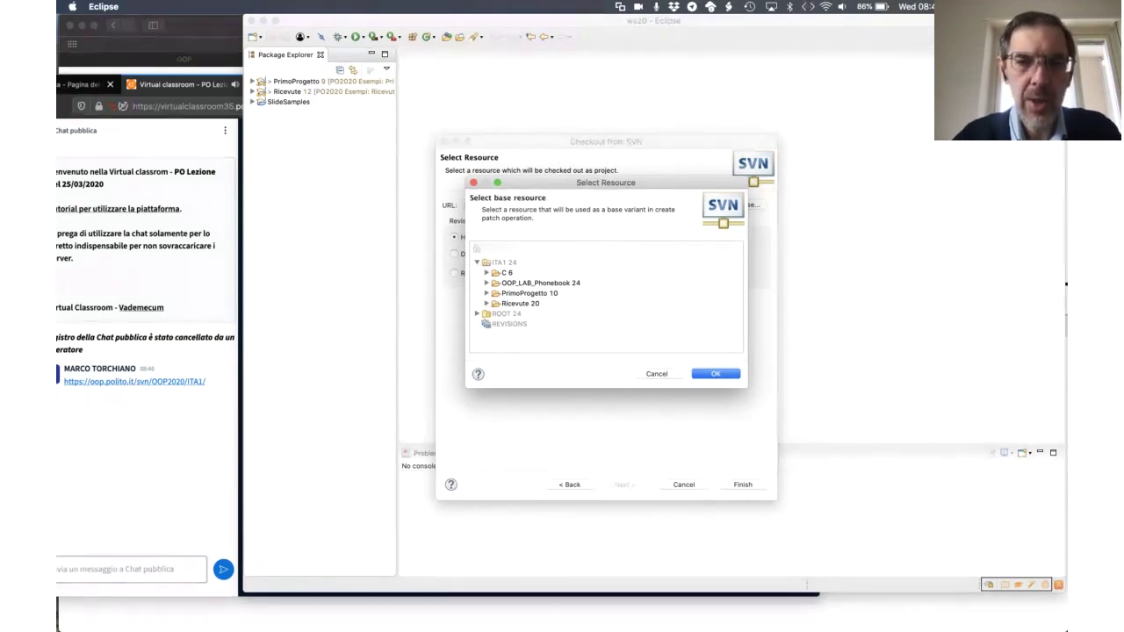
Step: Choose the OOP_LAB_Phonebook folder as the checkout source, checked out as a same-named project
left_click(556, 283)
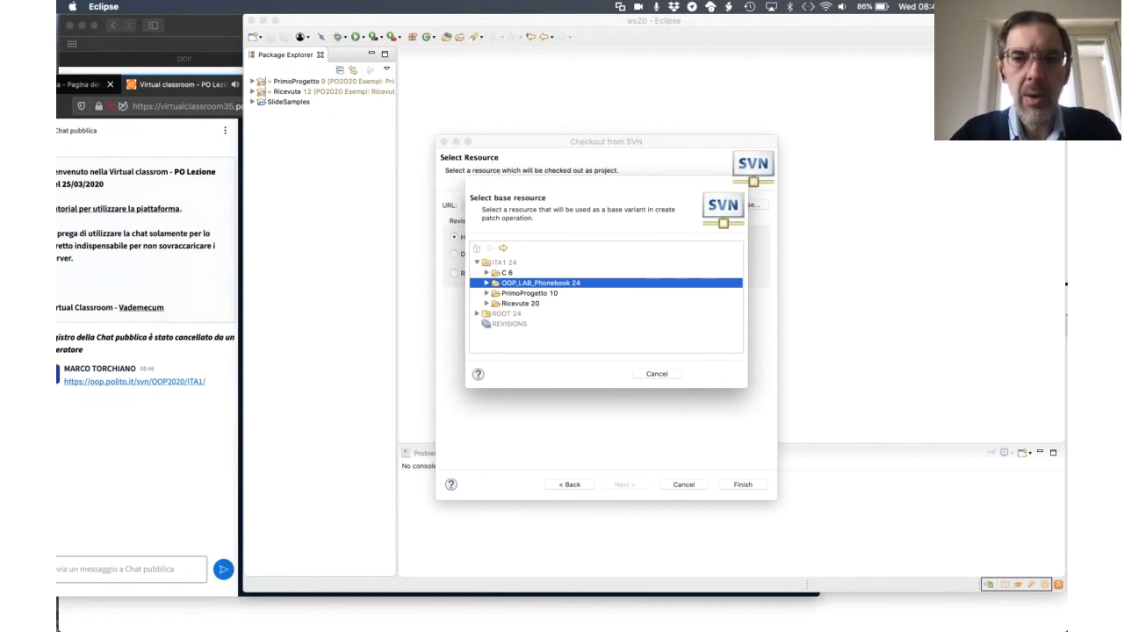
key("Return")
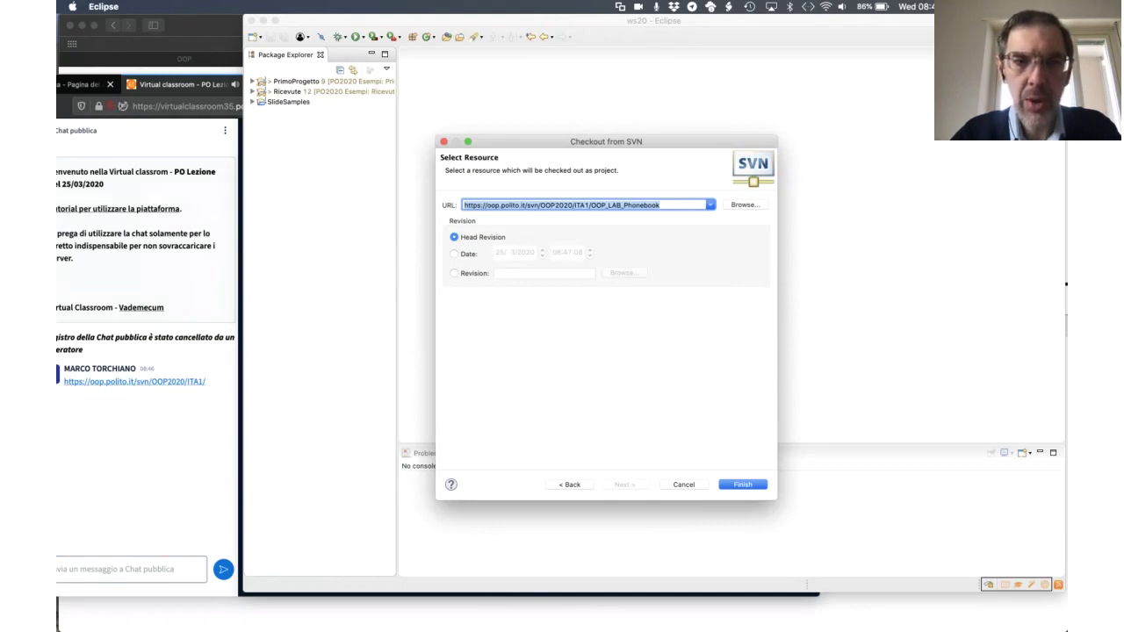
key("Return")
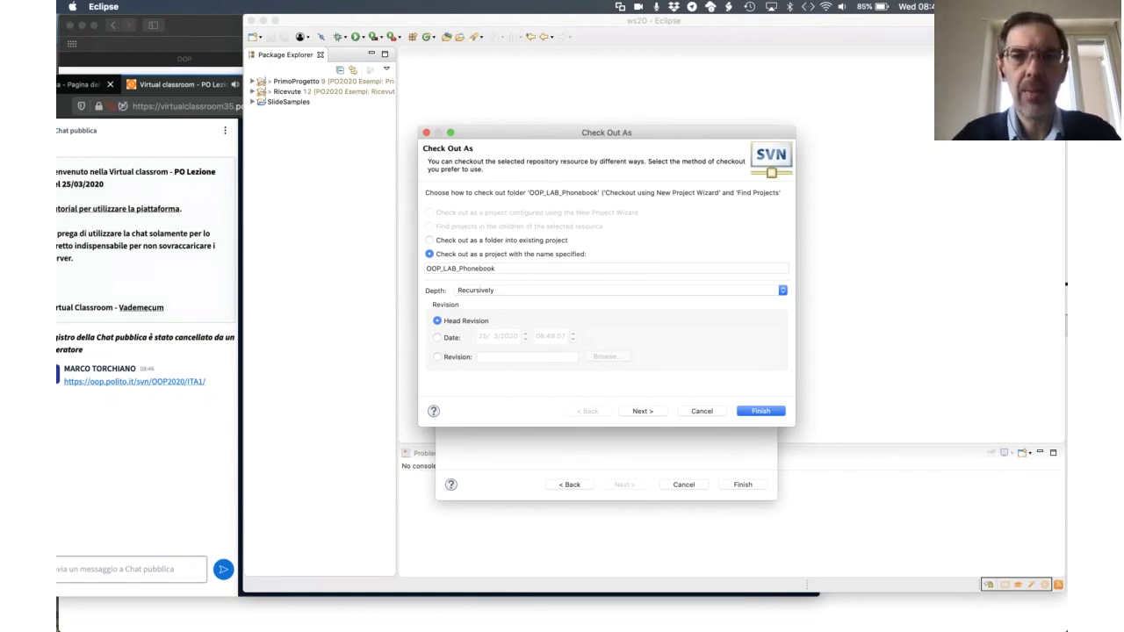
Step: Finish the checkout and select the new OOP_LAB_Phonebook project in the Package Explorer
key("Return")
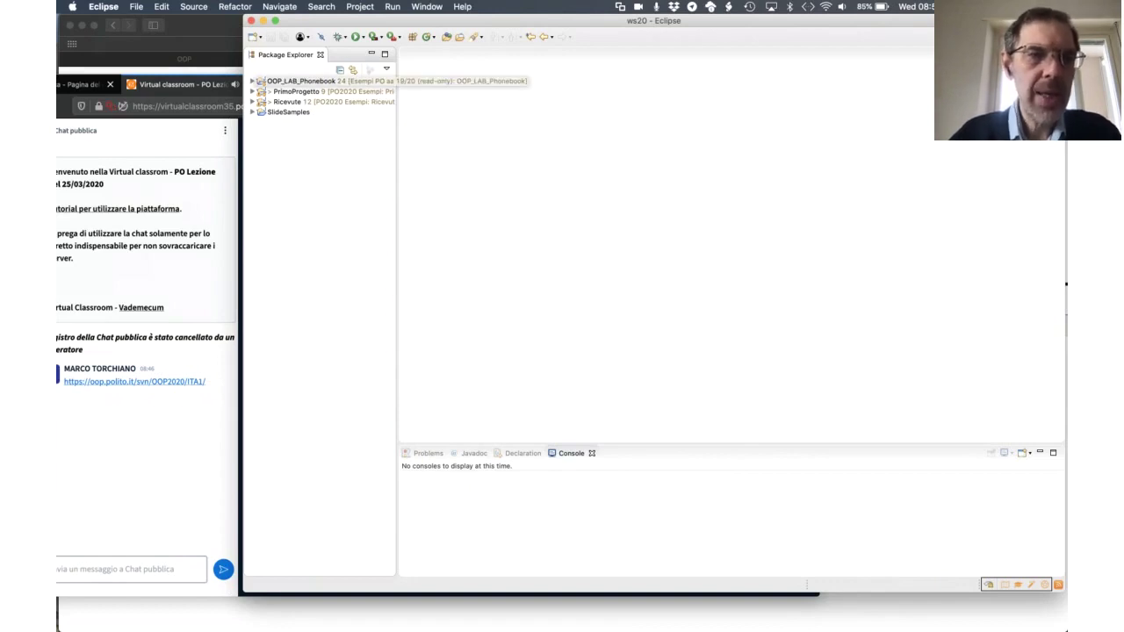
left_click(303, 81)
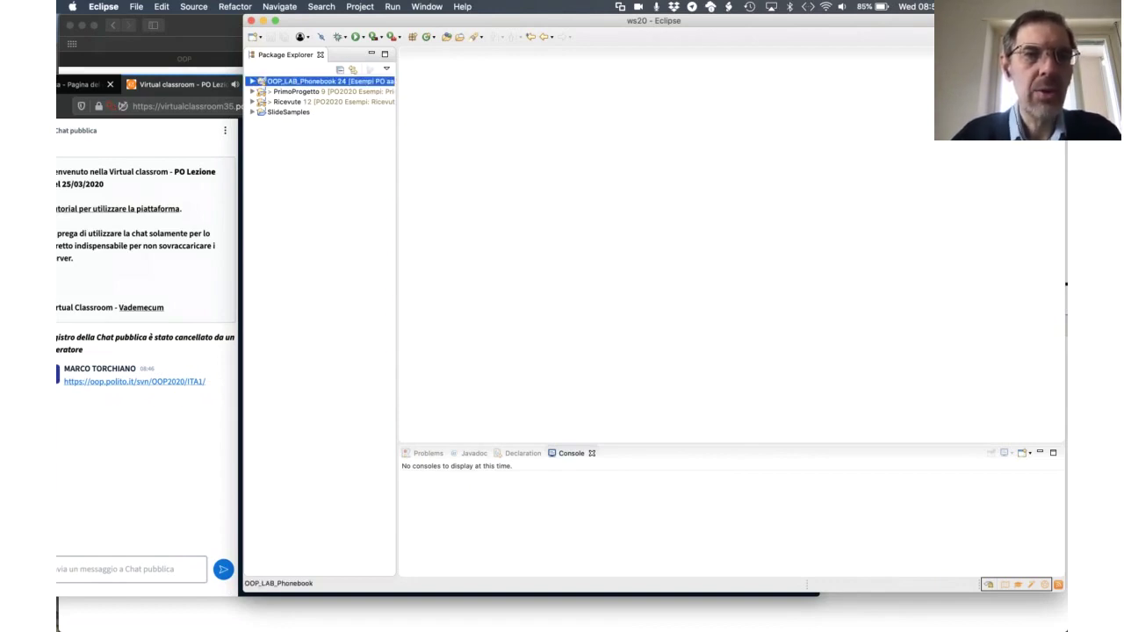